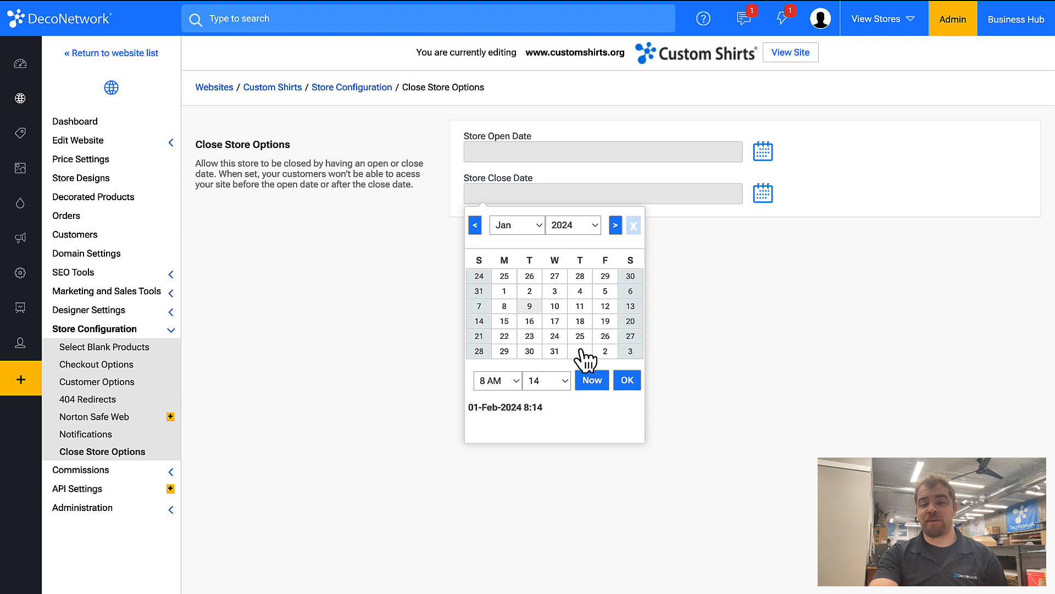
# Step: Set the store close date to 31-Jan-2024 8:14 and save the close store settings
pyautogui.click(580, 351)
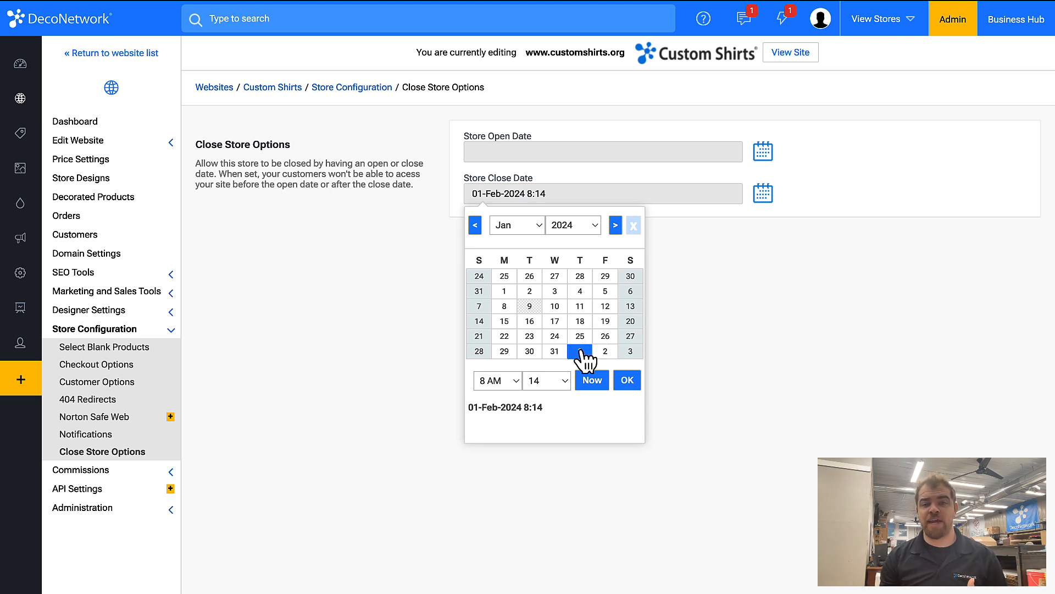
pyautogui.click(507, 308)
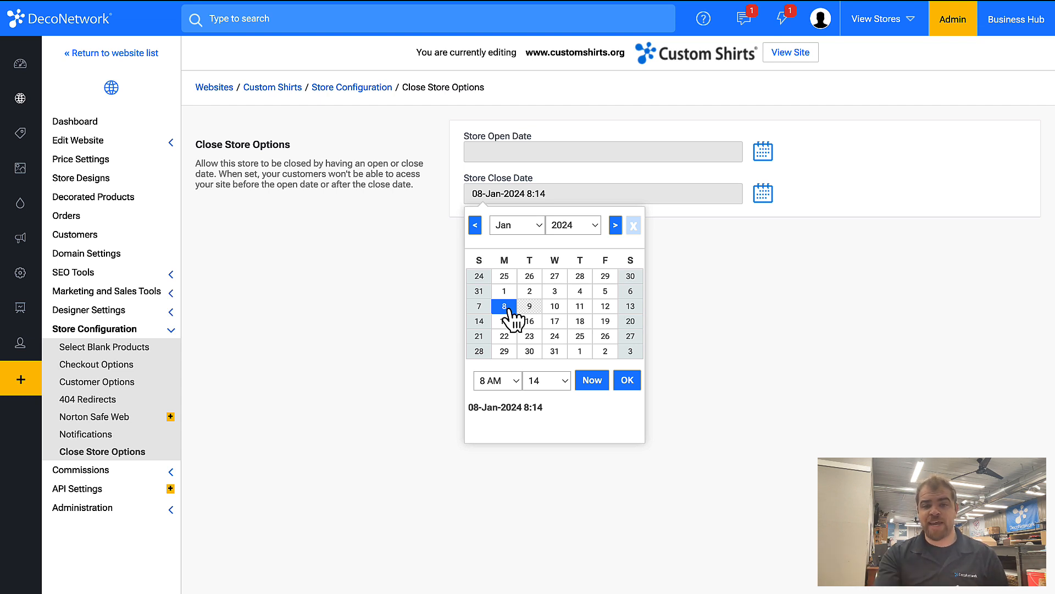
pyautogui.click(555, 352)
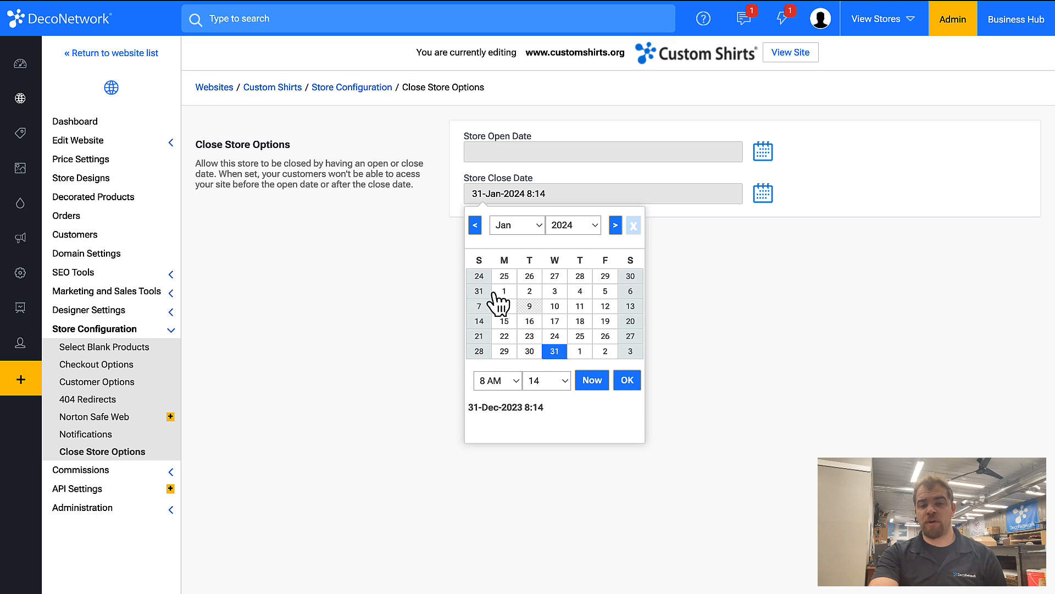
pyautogui.click(627, 382)
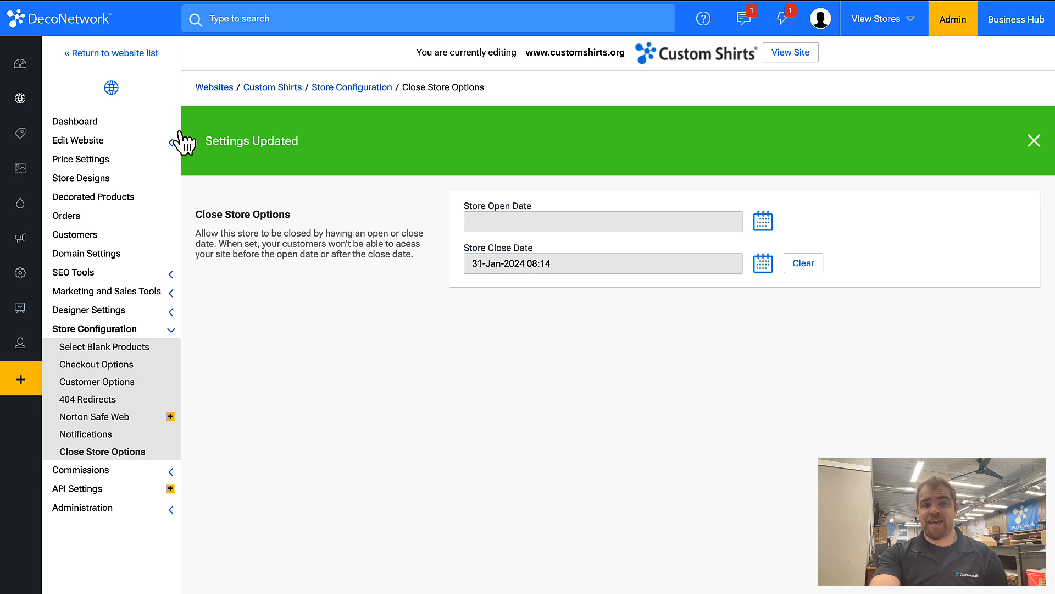
# Step: Open the website pages for editing and add a Countdown widget beneath the home page's introductory section
pyautogui.click(104, 144)
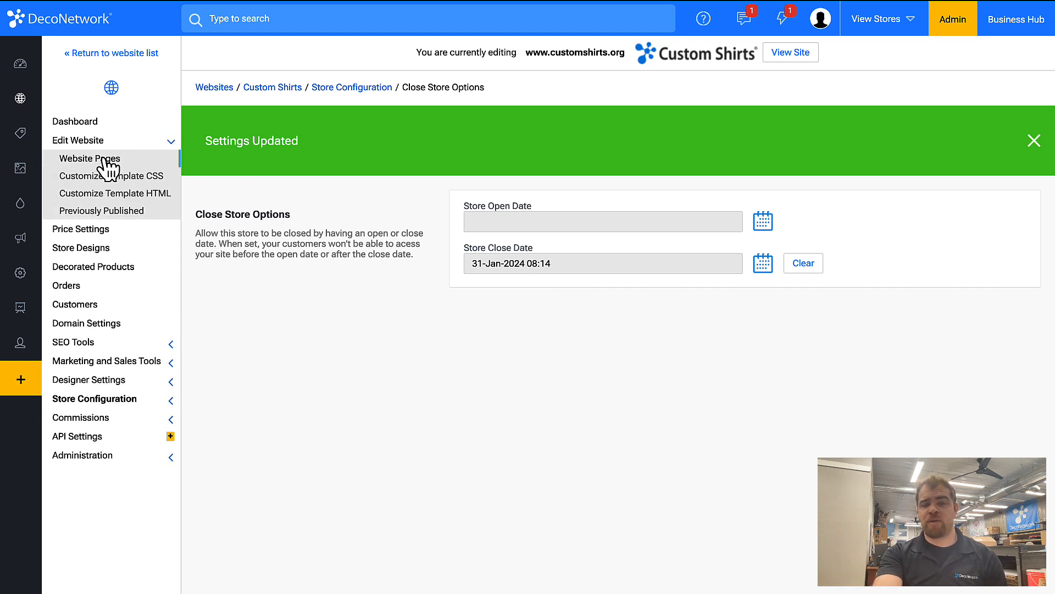
pyautogui.click(105, 161)
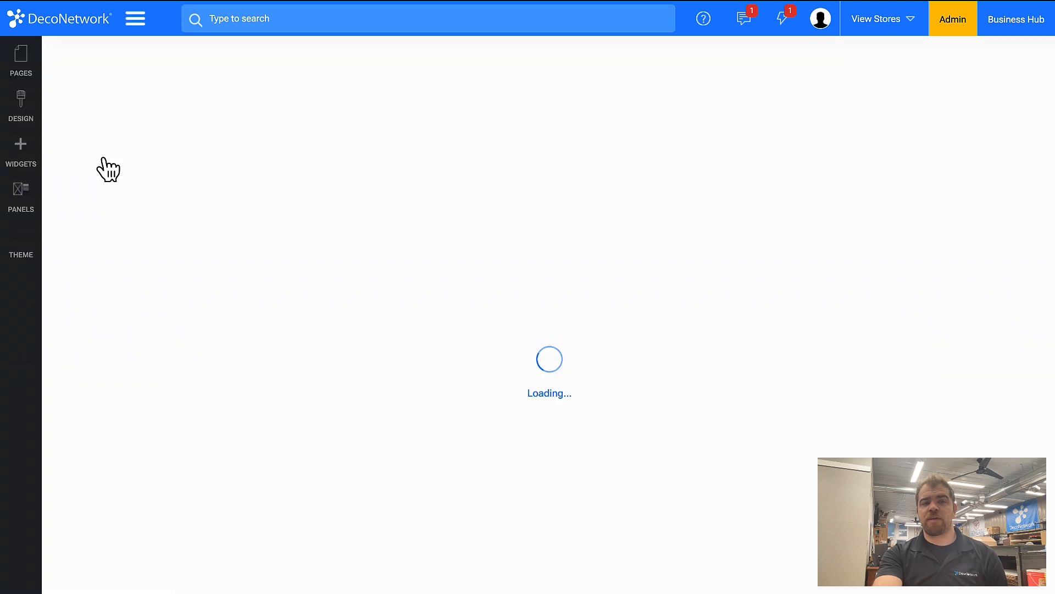
pyautogui.click(26, 157)
pyautogui.scroll(-3, 131, 257)
pyautogui.scroll(-6, 131, 256)
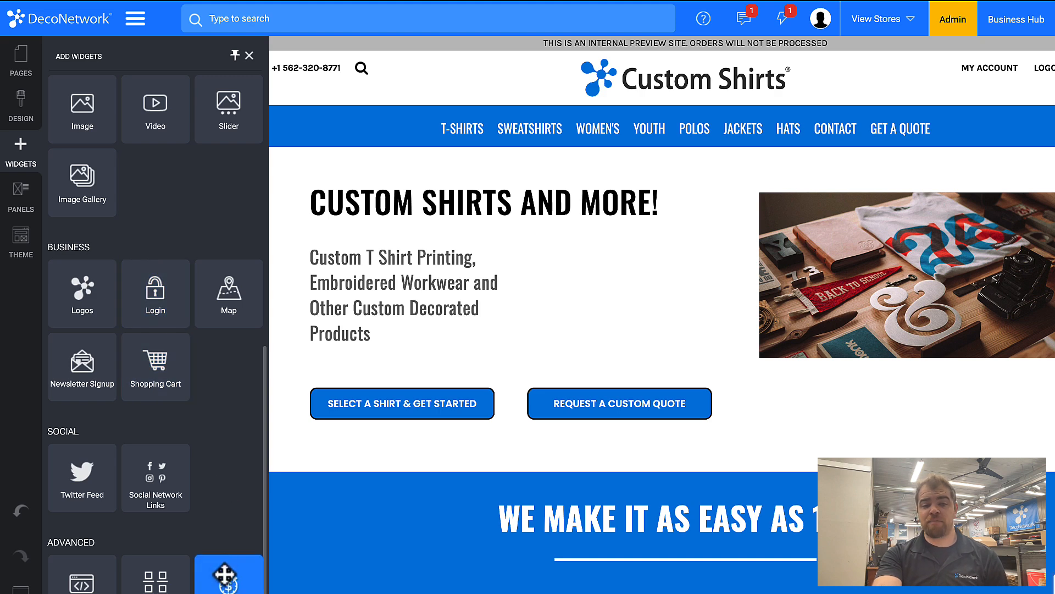
pyautogui.moveTo(225, 575); pyautogui.dragTo(313, 485)
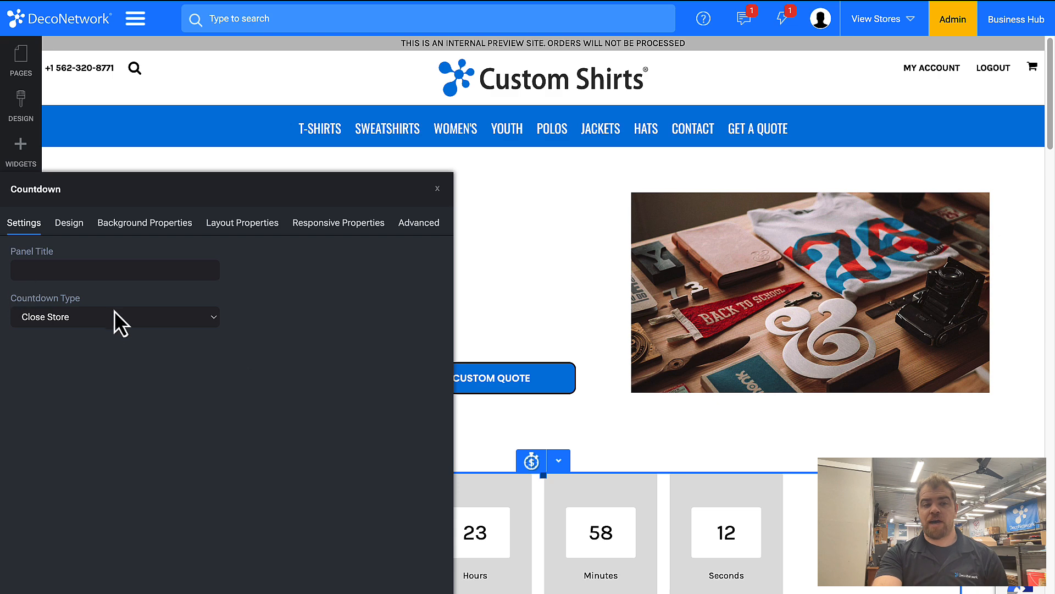
# Step: Keep the countdown type as Close Store, choose the Flip layout, and apply the widget settings
pyautogui.click(94, 321)
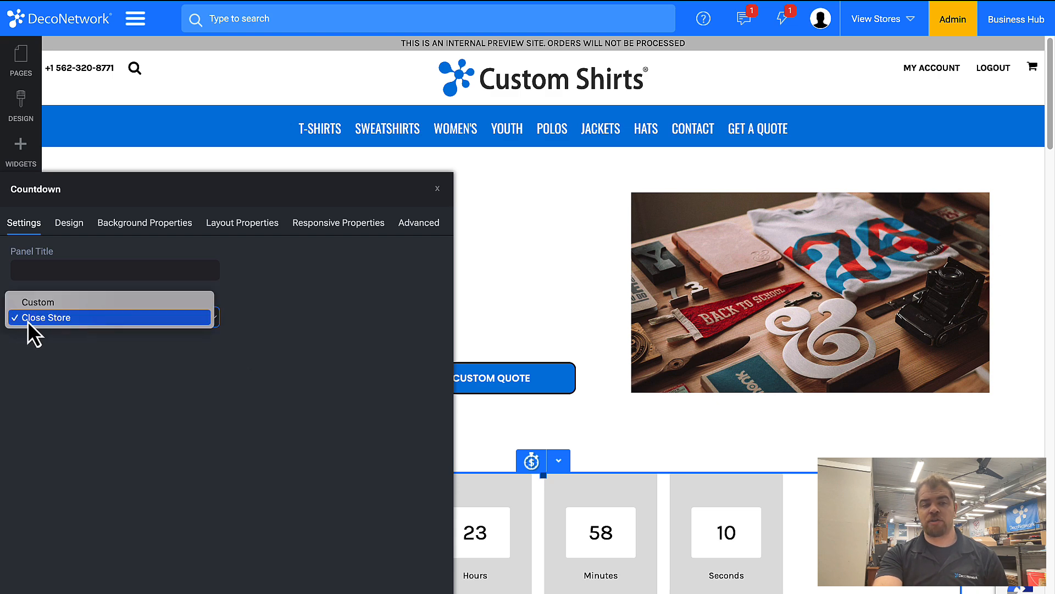
pyautogui.click(89, 325)
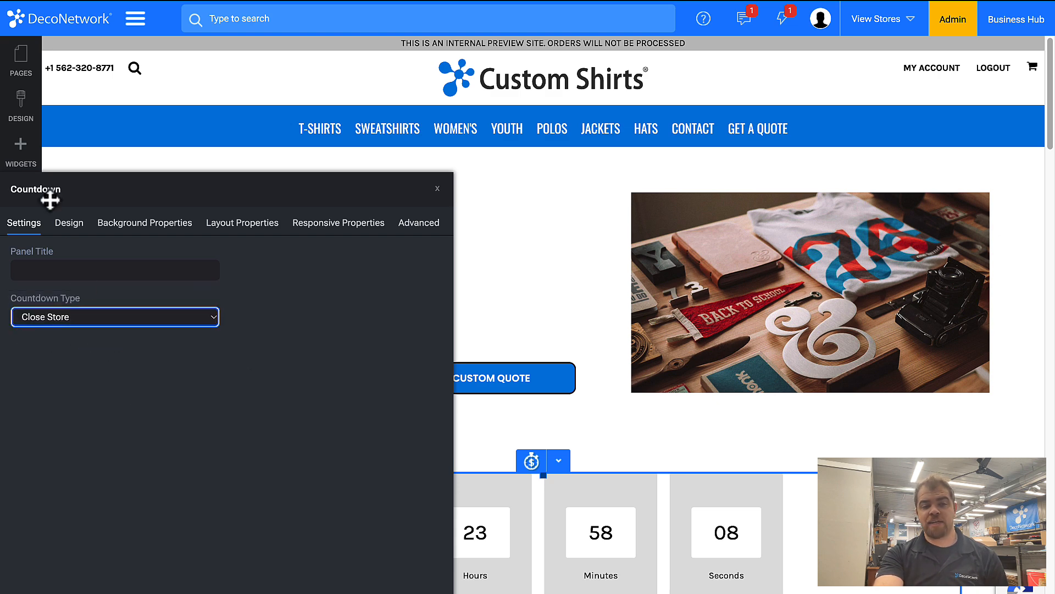
pyautogui.click(69, 224)
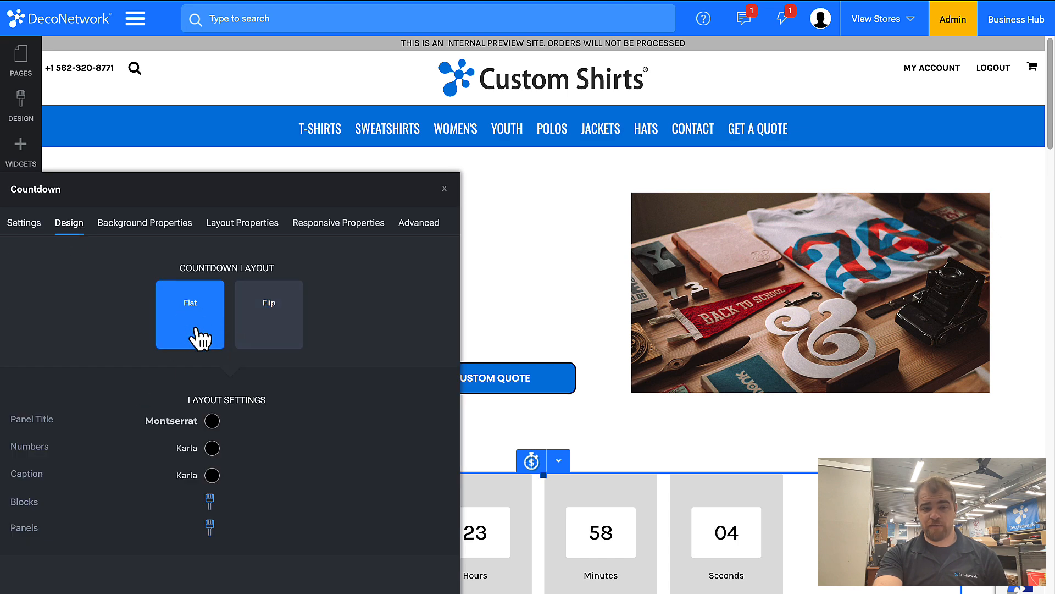
pyautogui.click(285, 338)
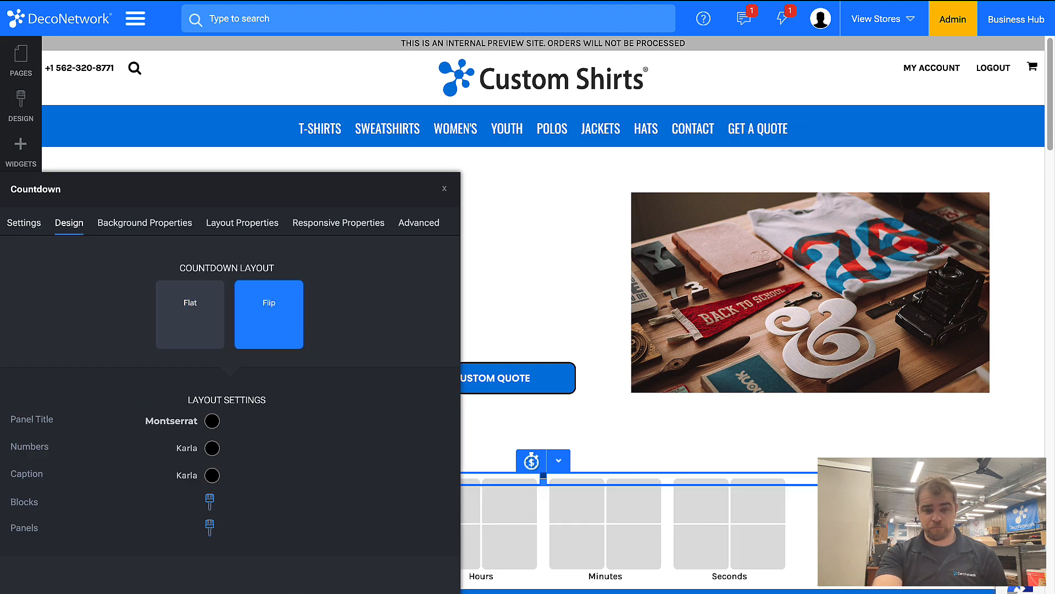
pyautogui.click(424, 593)
pyautogui.scroll(-1, 394, 476)
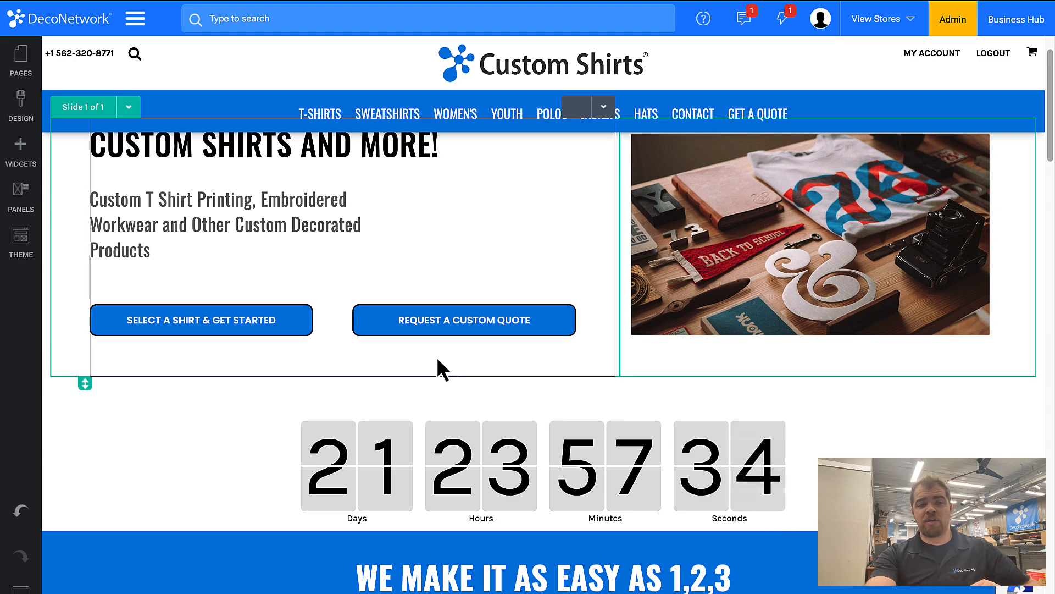
# Step: Add a heading directly above the countdown reading "Order Before The Store Closes"
pyautogui.click(20, 151)
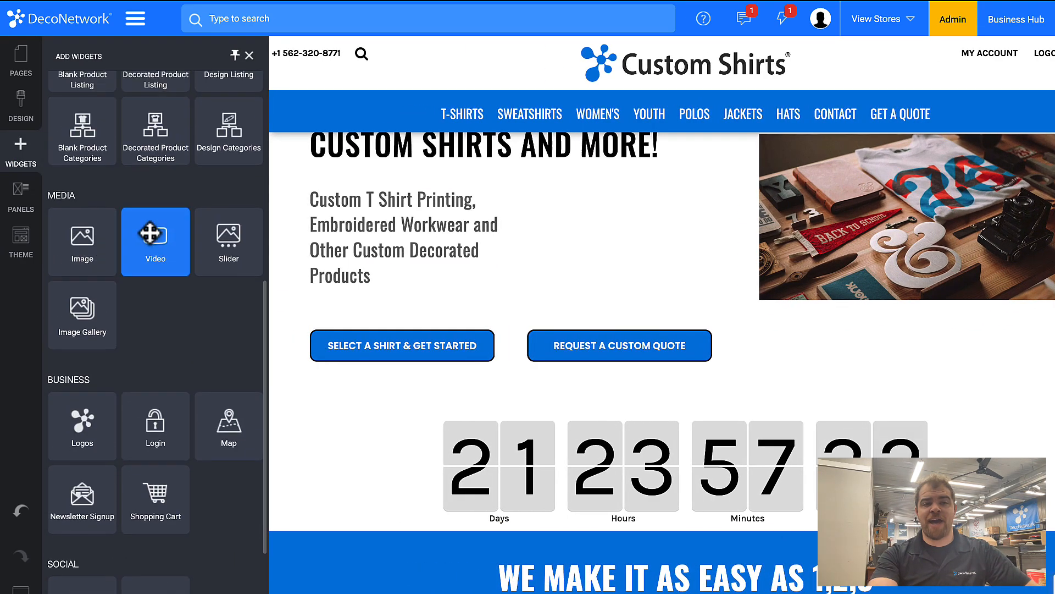
pyautogui.scroll(7, 150, 234)
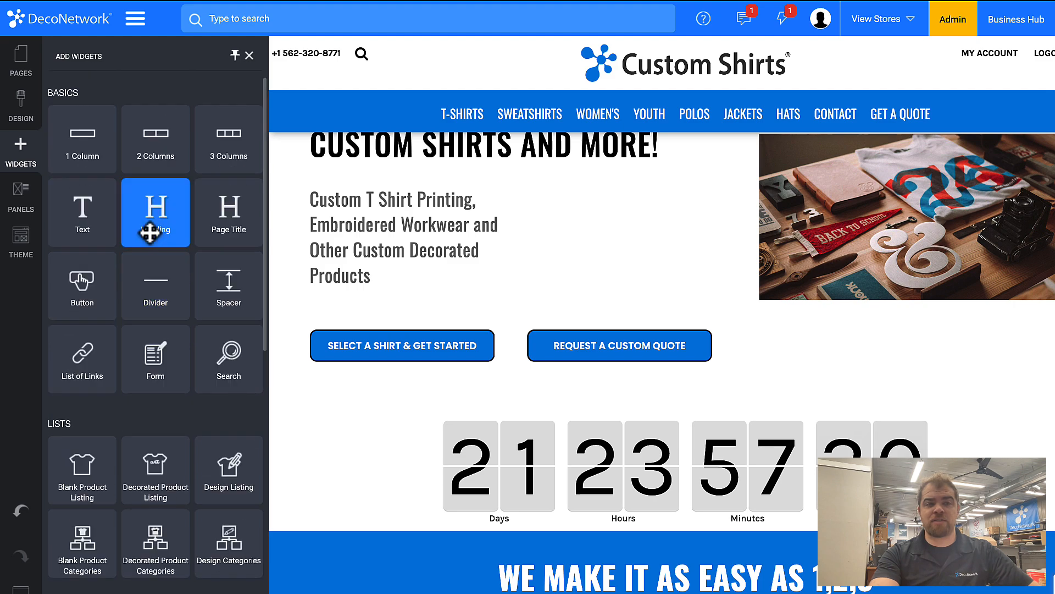
pyautogui.moveTo(150, 234); pyautogui.dragTo(446, 429)
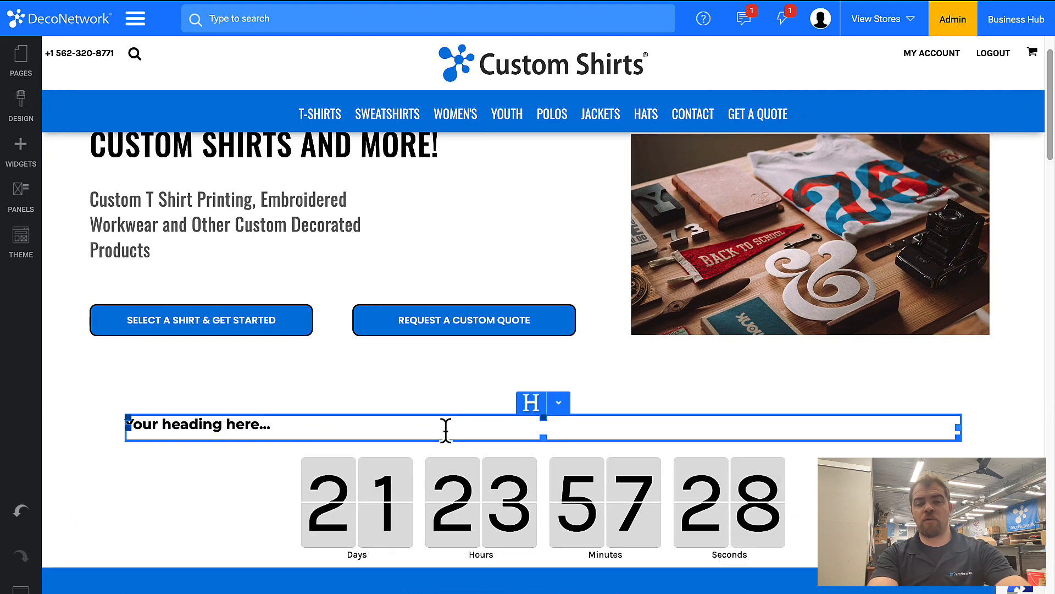
pyautogui.click(413, 423)
pyautogui.hotkey('ctrl', 'a')
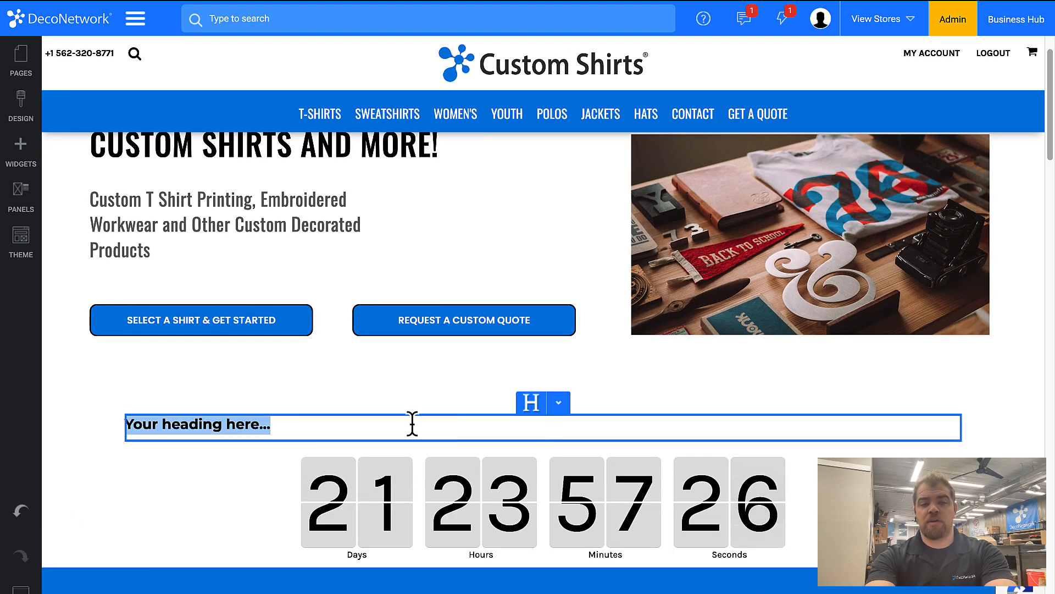
pyautogui.write('Order Bef')
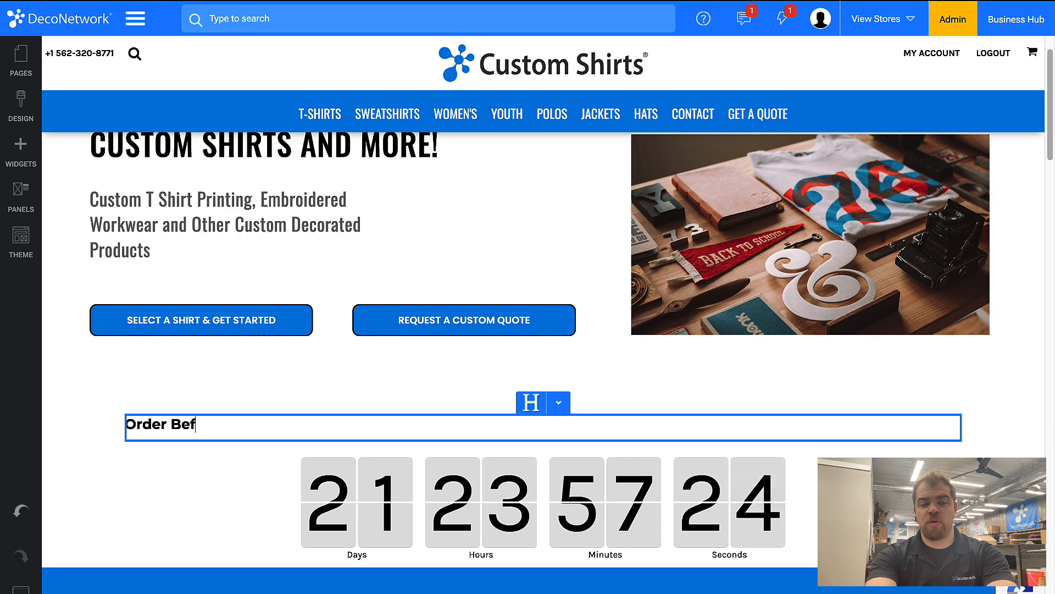
pyautogui.write('ore The Store Cl')
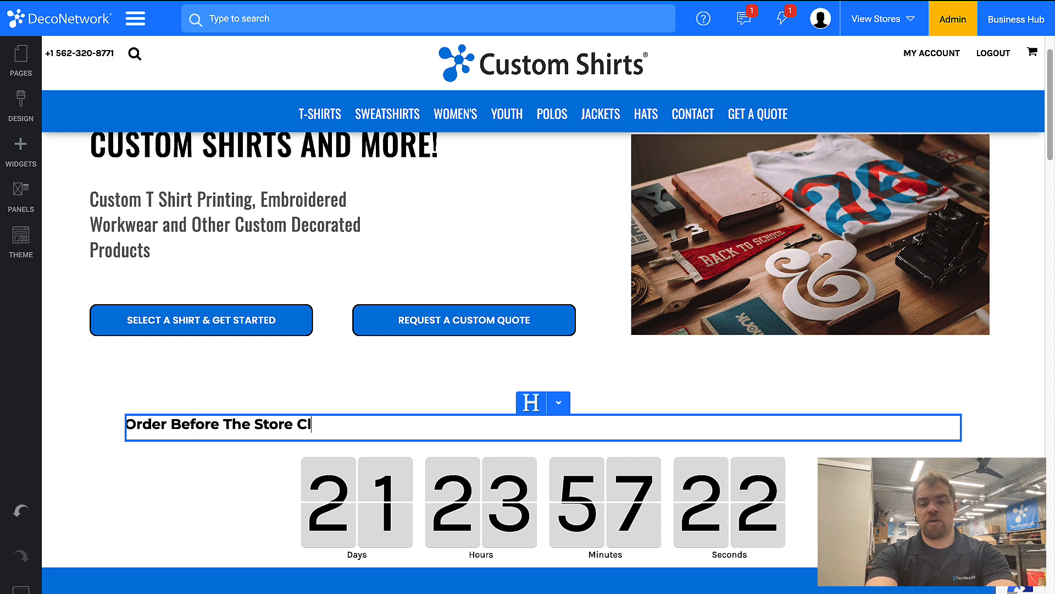
pyautogui.write('oses')
# Step: Set the alignment of the new heading above the countdown to Center in its layout properties
pyautogui.click(559, 403)
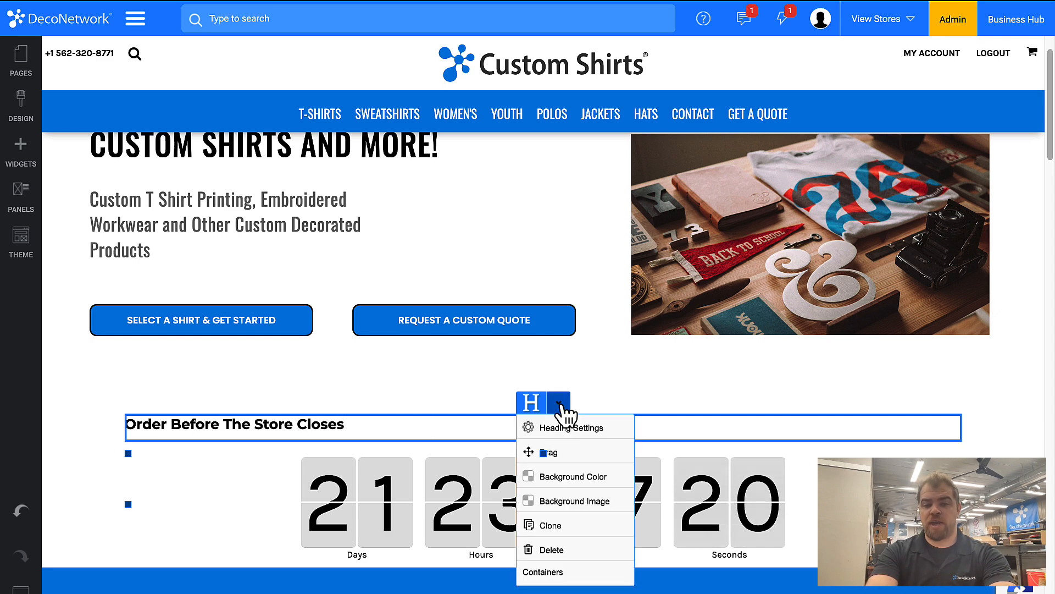
pyautogui.click(566, 428)
pyautogui.click(366, 52)
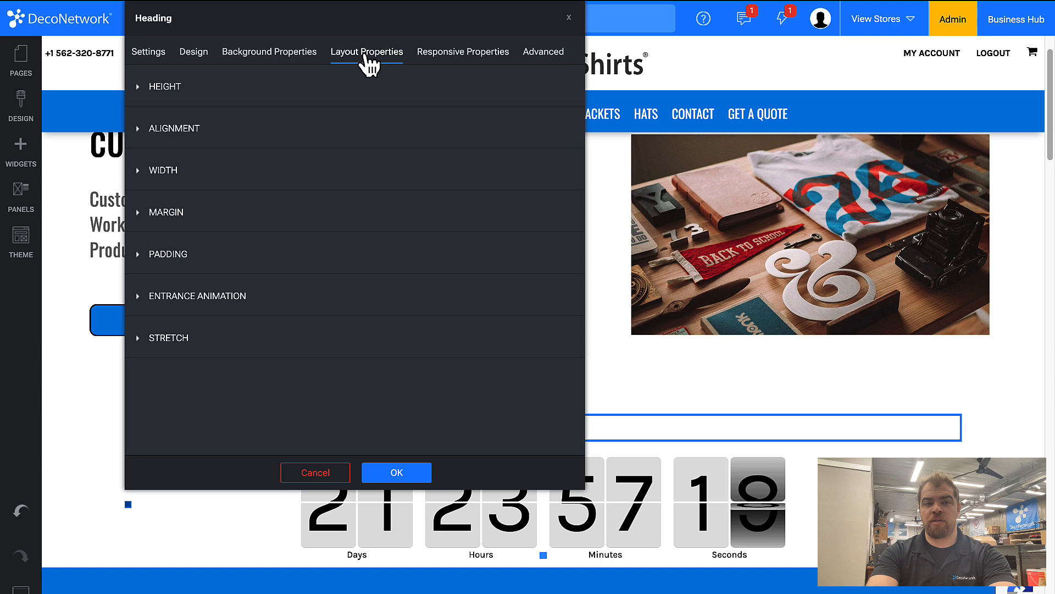
pyautogui.click(177, 128)
pyautogui.click(192, 174)
pyautogui.click(193, 188)
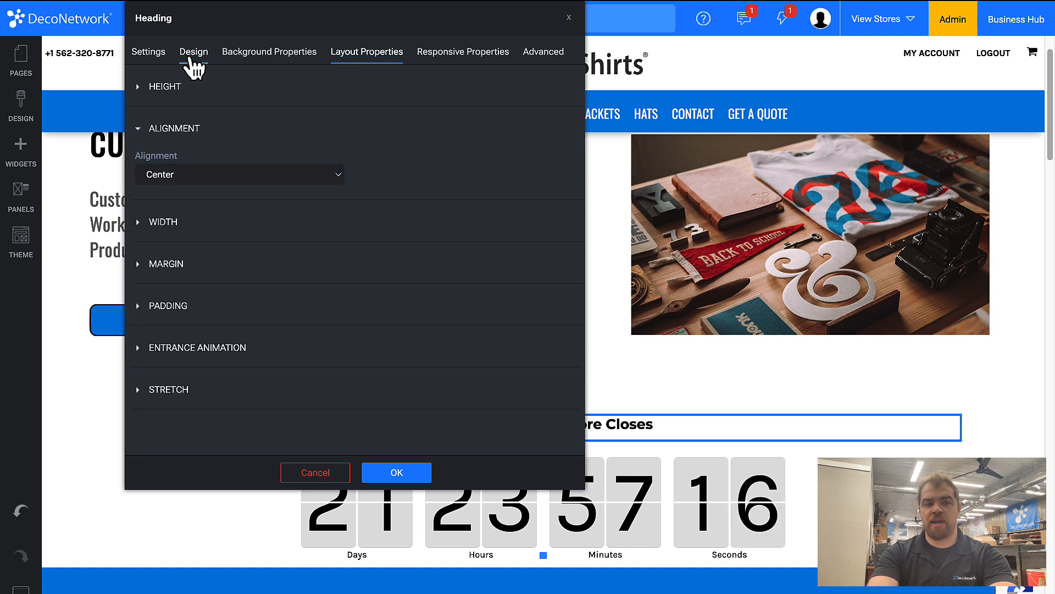
# Step: Enlarge the text of the heading above the countdown in its design settings and save the page
pyautogui.click(193, 60)
pyautogui.moveTo(219, 314); pyautogui.dragTo(279, 324)
pyautogui.click(396, 473)
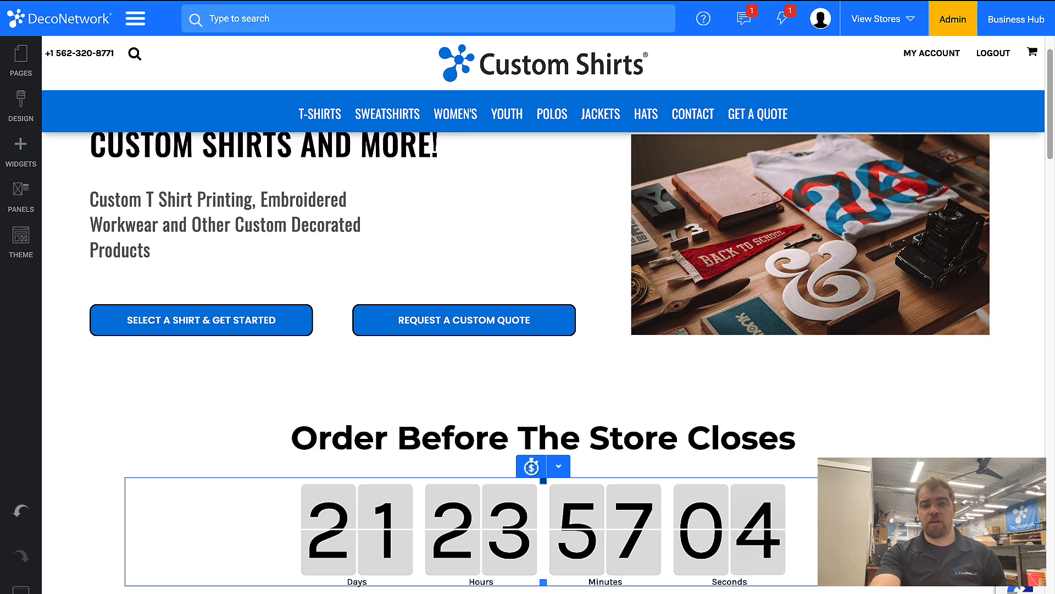
pyautogui.hotkey('ctrl', 's')
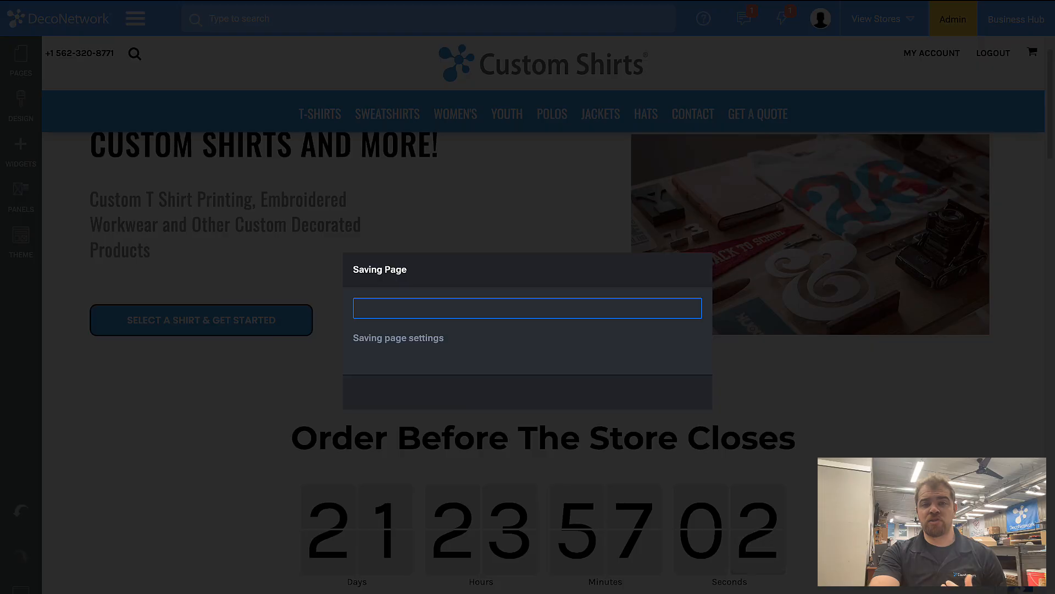
pyautogui.click(529, 393)
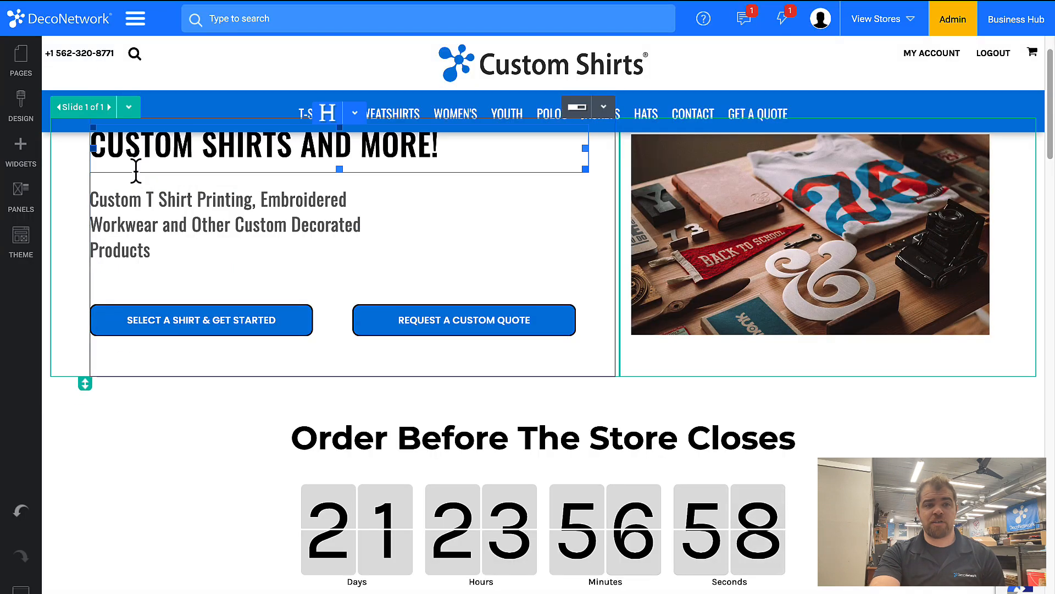
# Step: Examine the system pages available for editing in the Checkout, Others, Product and User groups
pyautogui.click(22, 65)
pyautogui.scroll(-3, 102, 465)
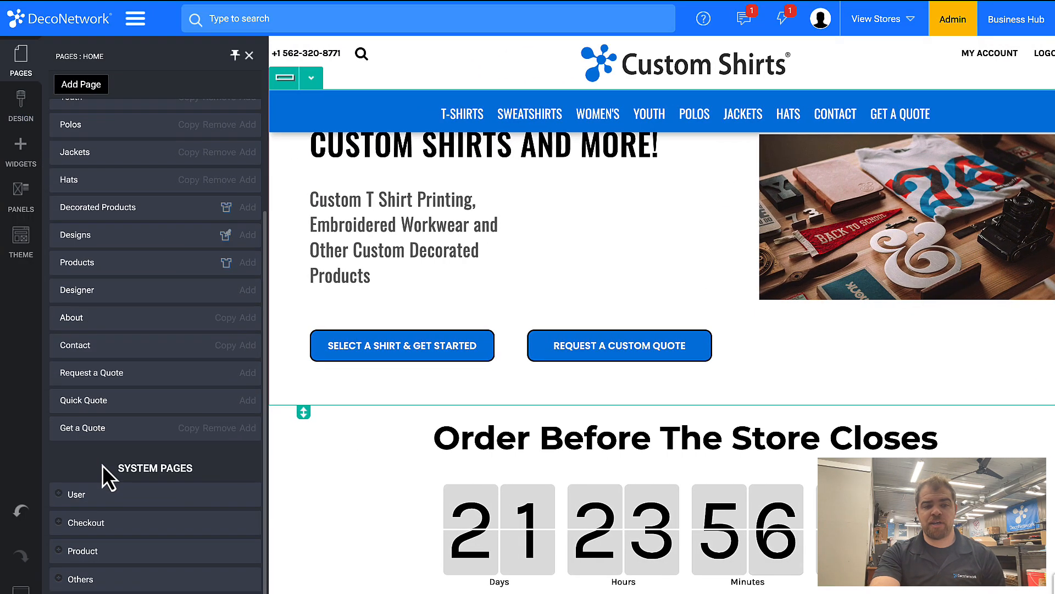
pyautogui.click(60, 523)
pyautogui.scroll(-2, 59, 522)
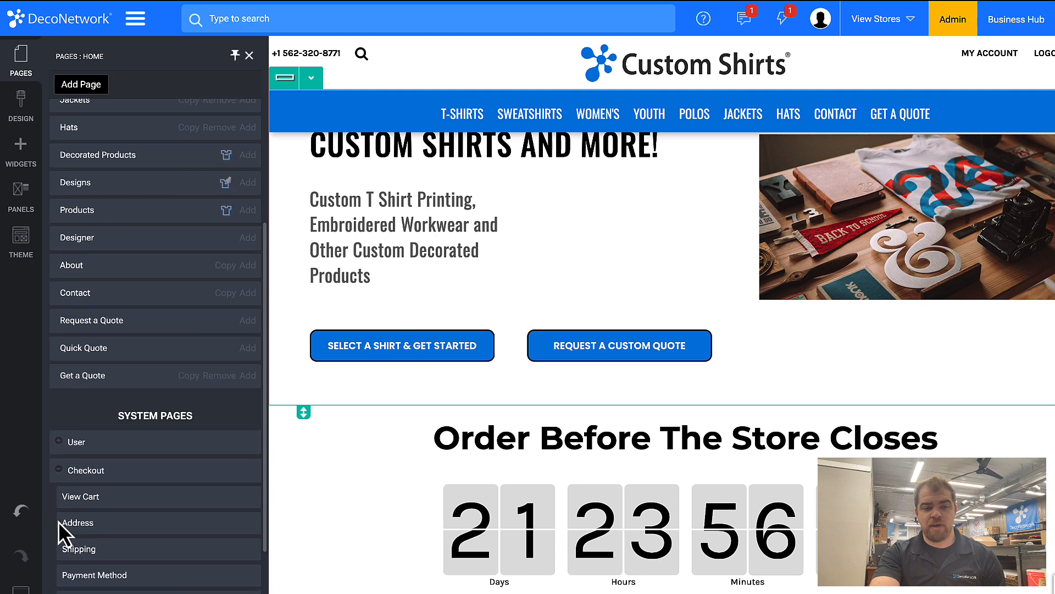
pyautogui.scroll(-2, 63, 531)
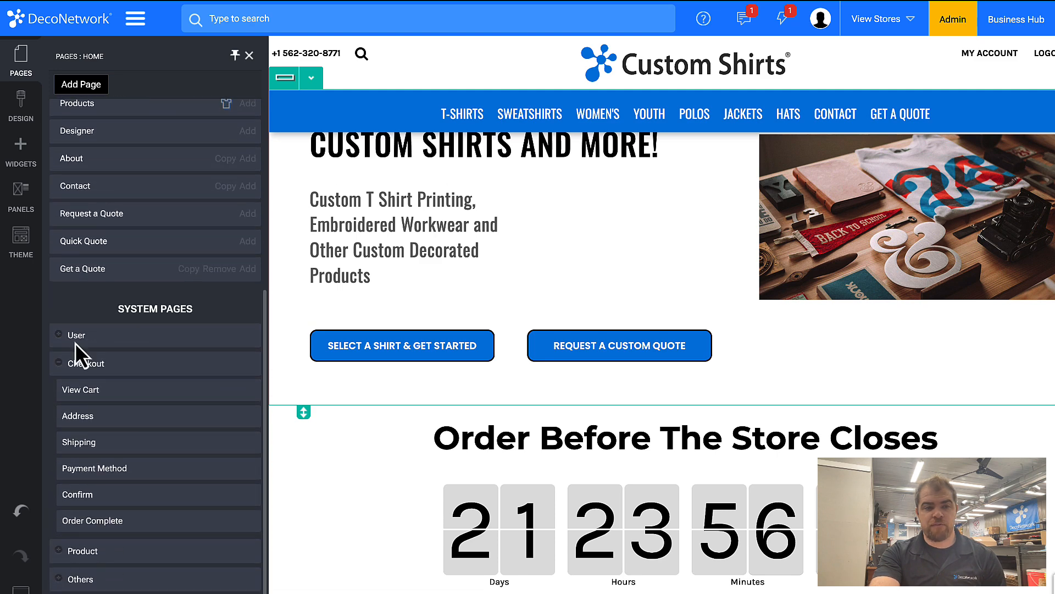
pyautogui.click(66, 578)
pyautogui.scroll(-2, 66, 579)
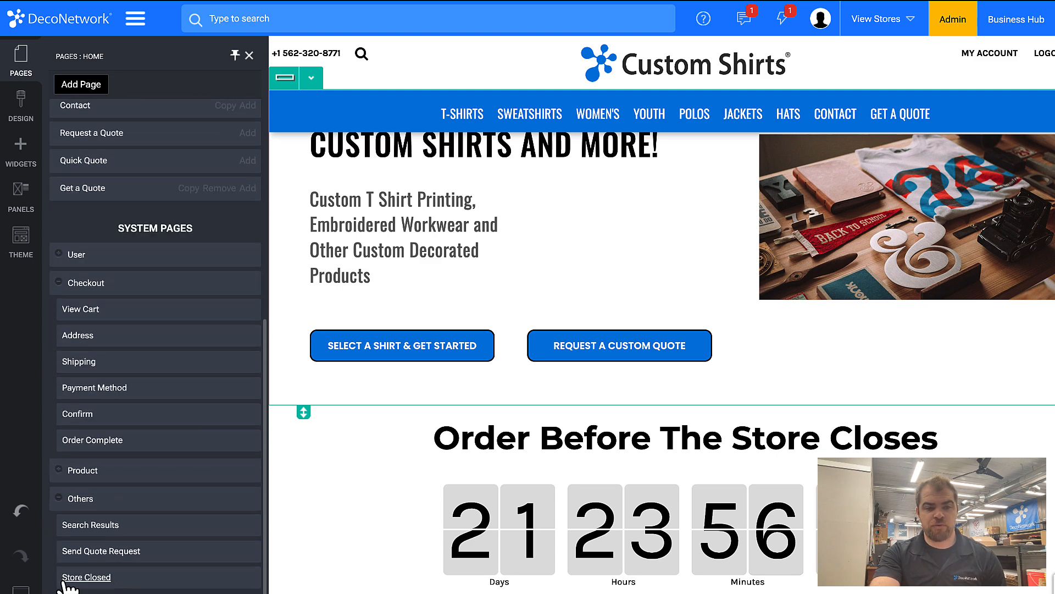
pyautogui.click(59, 474)
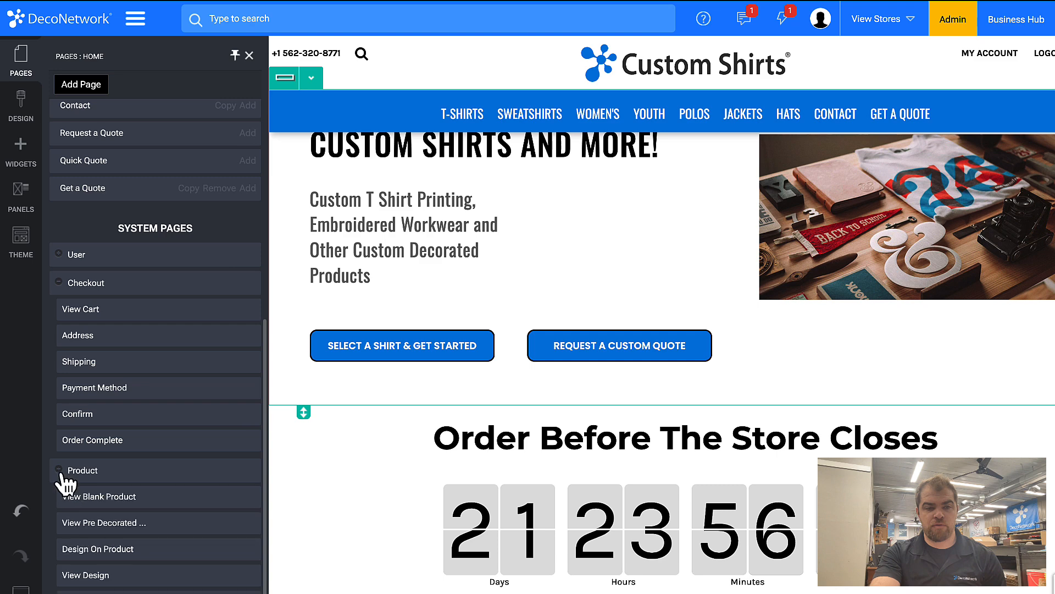
pyautogui.click(61, 285)
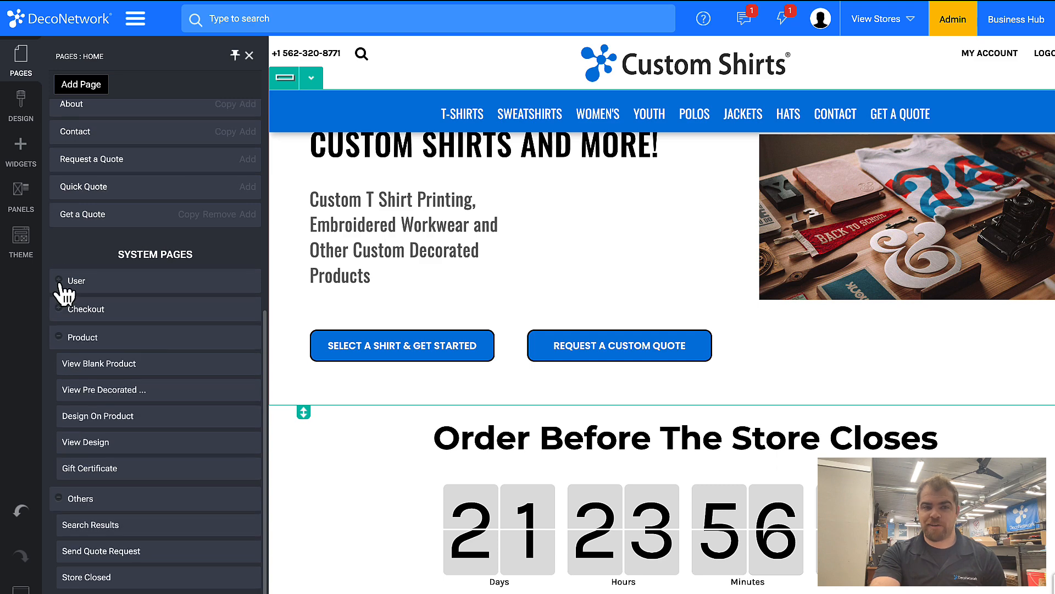
pyautogui.click(59, 281)
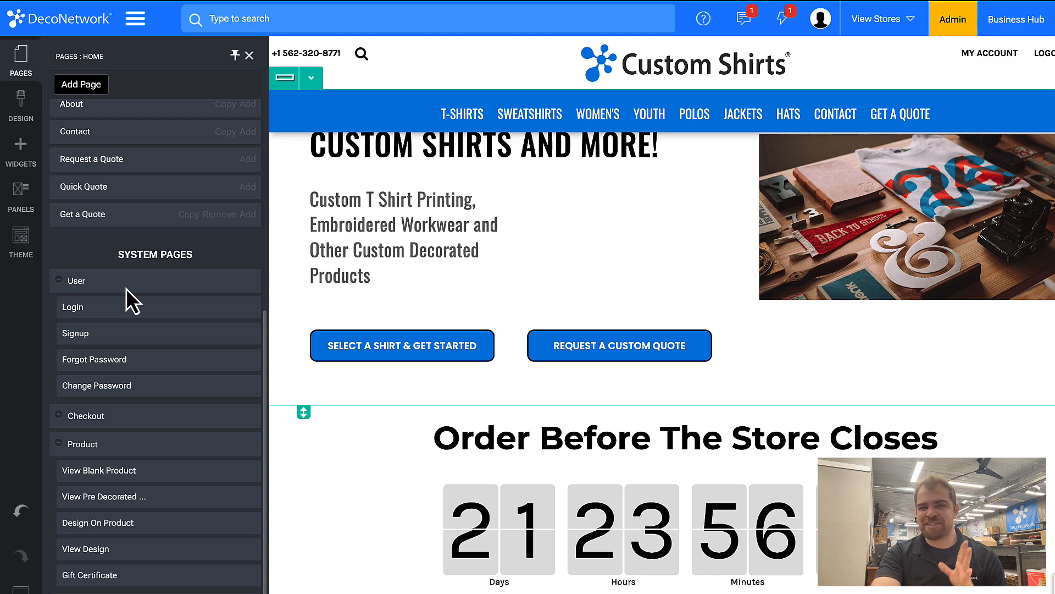
# Step: Leave the page editor and return to the Close Store Options in the store configuration
pyautogui.click(138, 20)
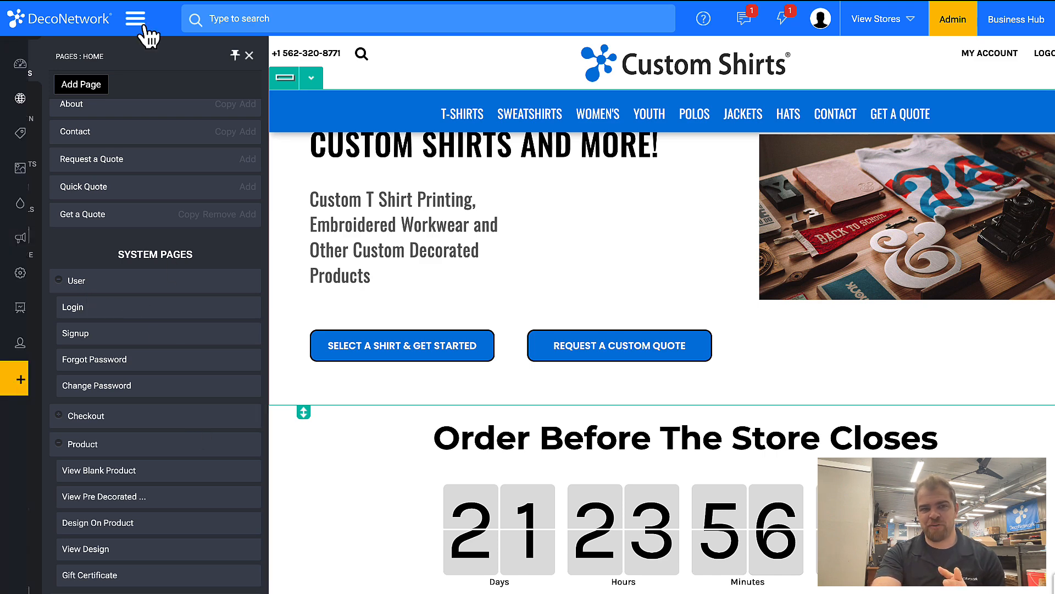
pyautogui.click(112, 400)
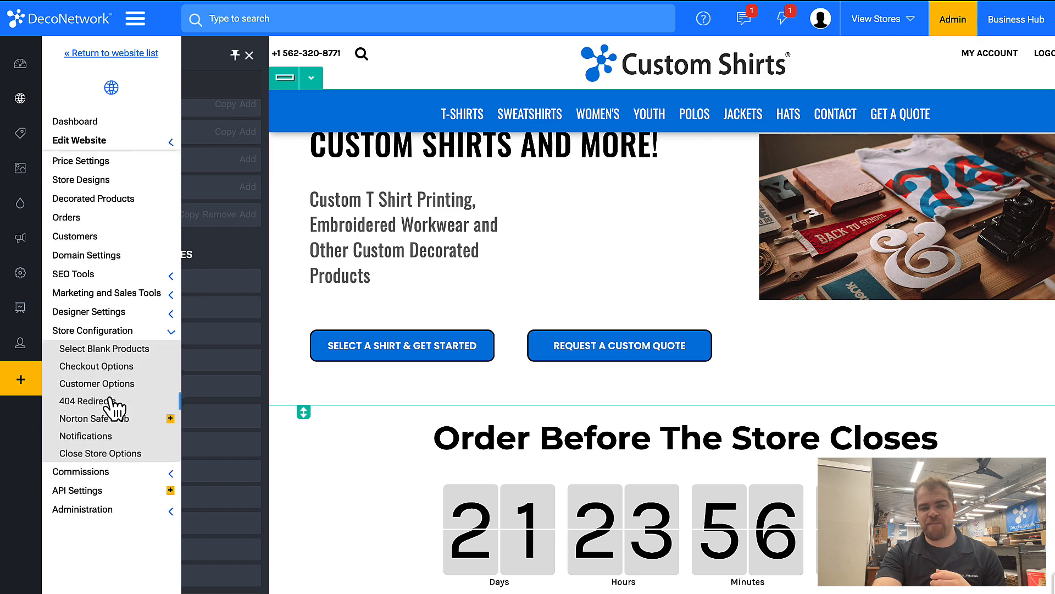
pyautogui.click(106, 452)
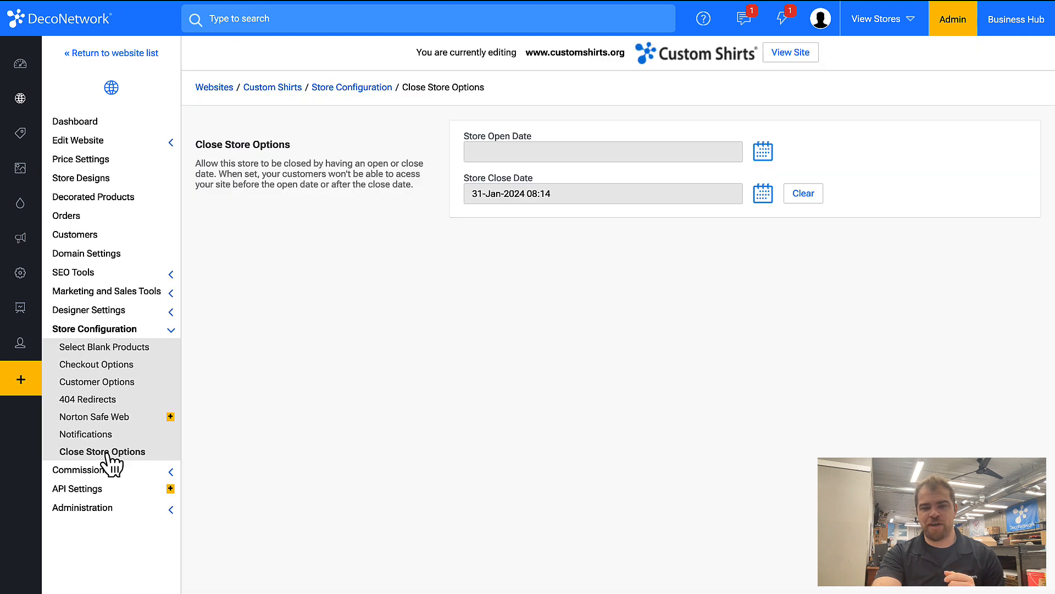
# Step: Set the Store Close Date to 08-Jan-2024 08:14
pyautogui.click(760, 193)
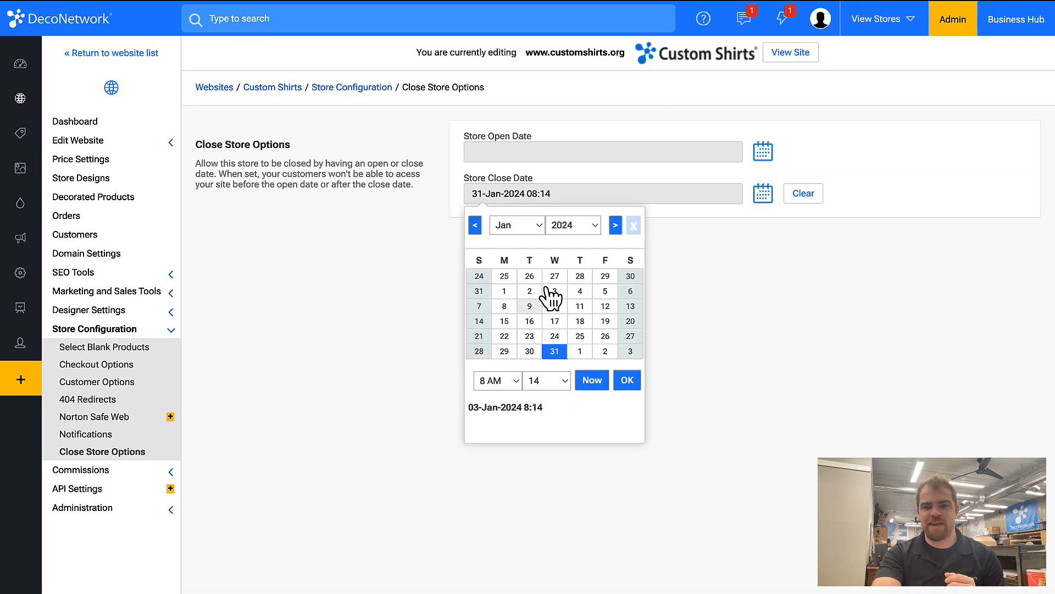
pyautogui.click(504, 306)
pyautogui.click(627, 380)
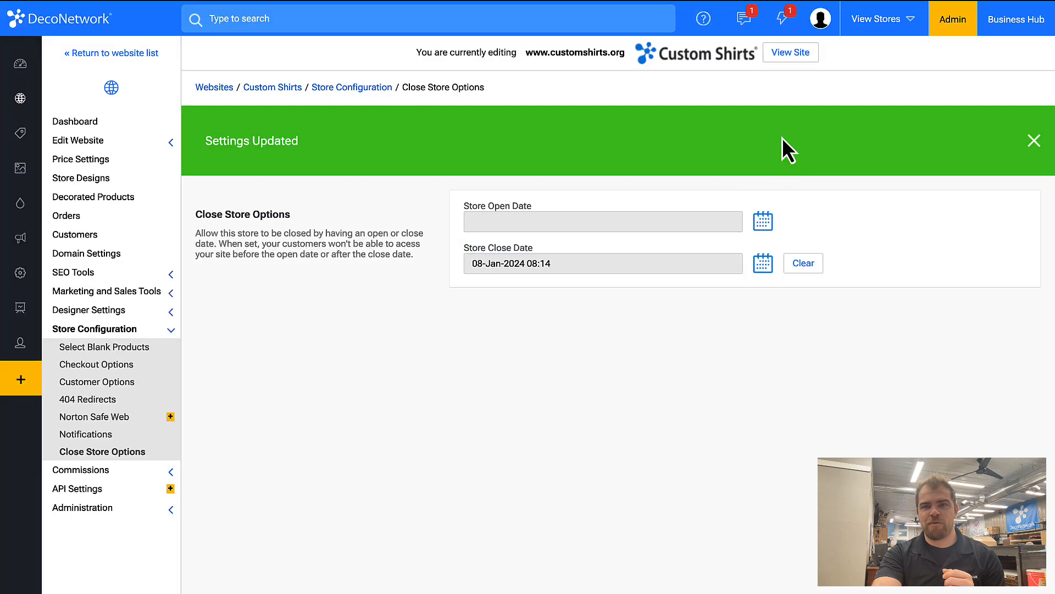
# Step: View the Custom Shirts site, open its home page in the page editor and show the list of pages
pyautogui.click(800, 58)
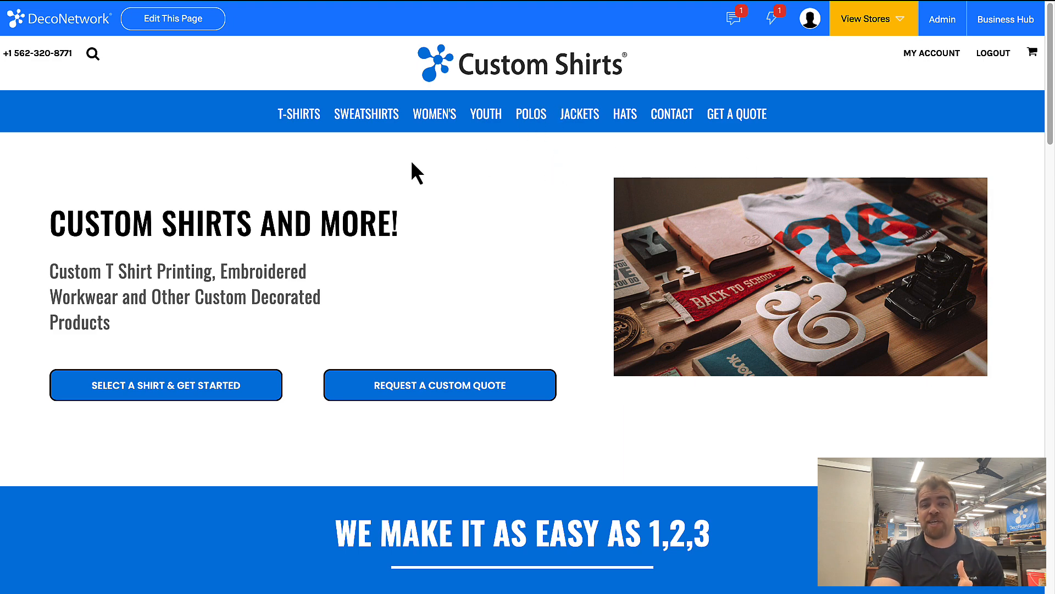
pyautogui.click(183, 24)
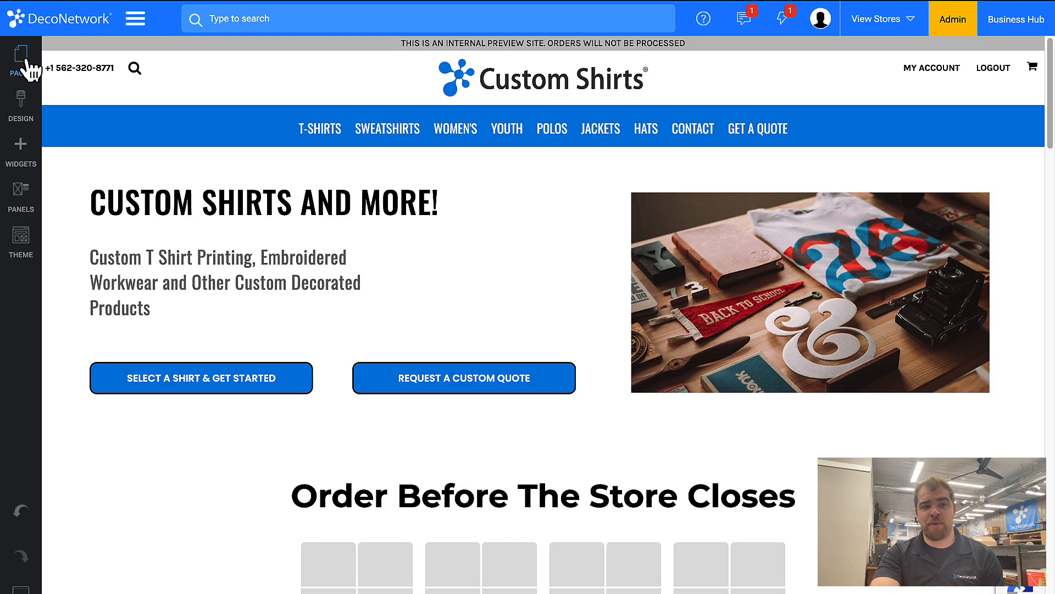
pyautogui.click(22, 61)
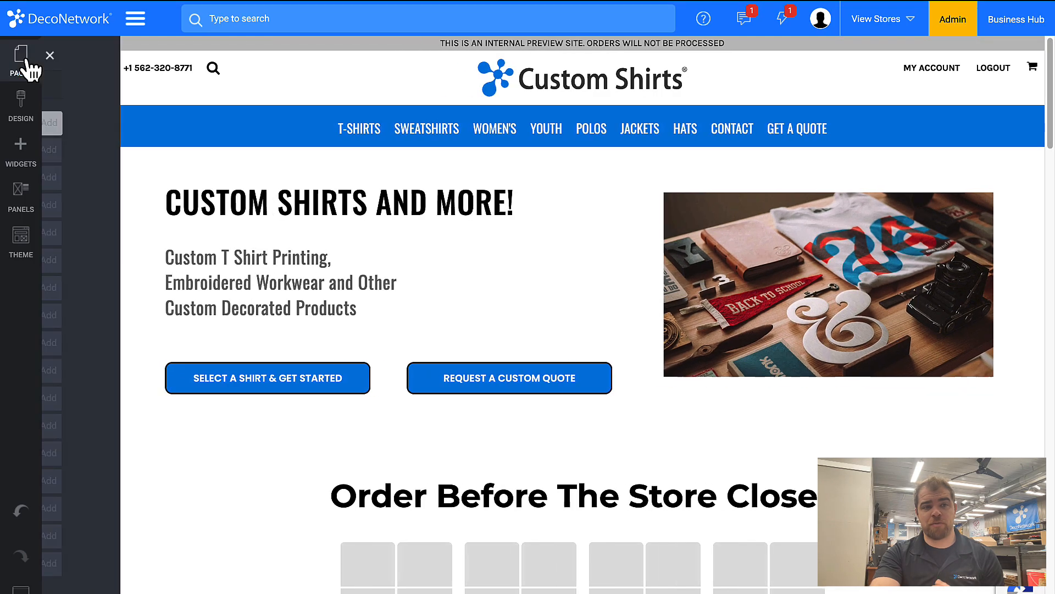
# Step: Expand the Checkout, Product and Others system page groups and open the Store Closed page for editing
pyautogui.scroll(-3, 92, 318)
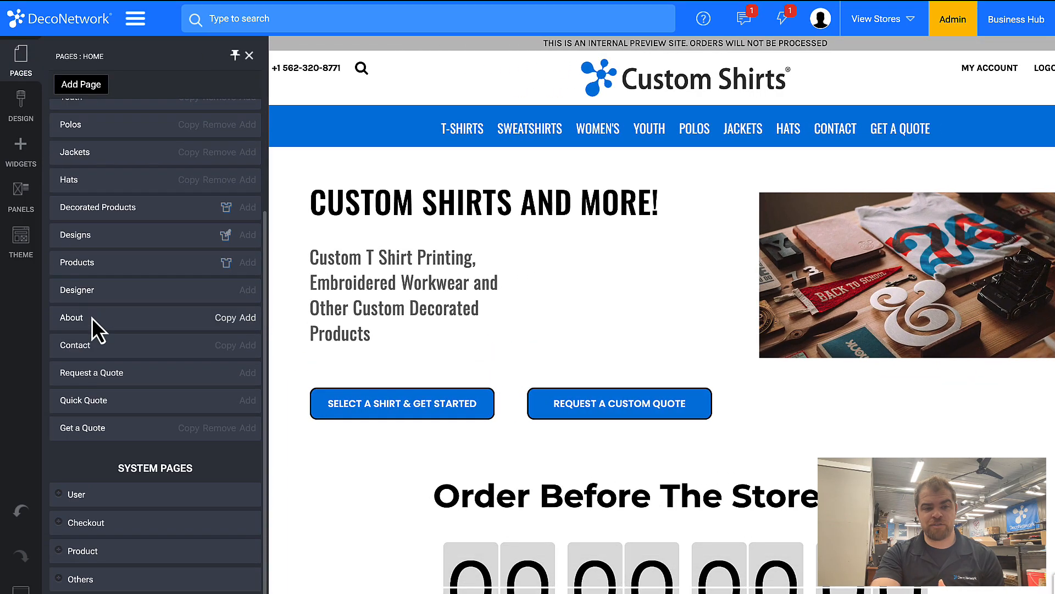
pyautogui.click(61, 522)
pyautogui.scroll(-3, 61, 522)
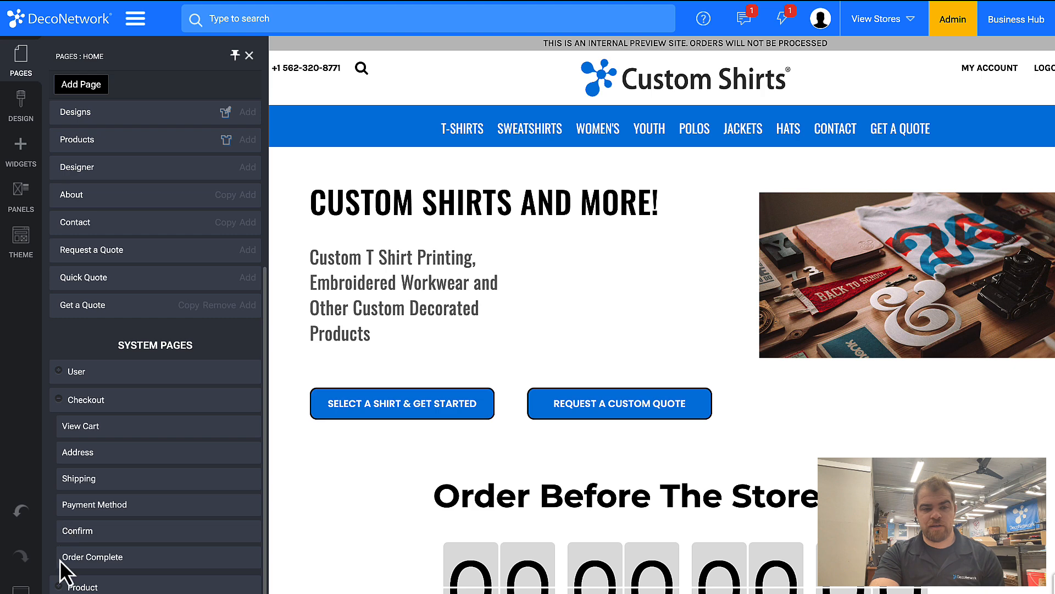
pyautogui.click(59, 586)
pyautogui.scroll(-3, 59, 590)
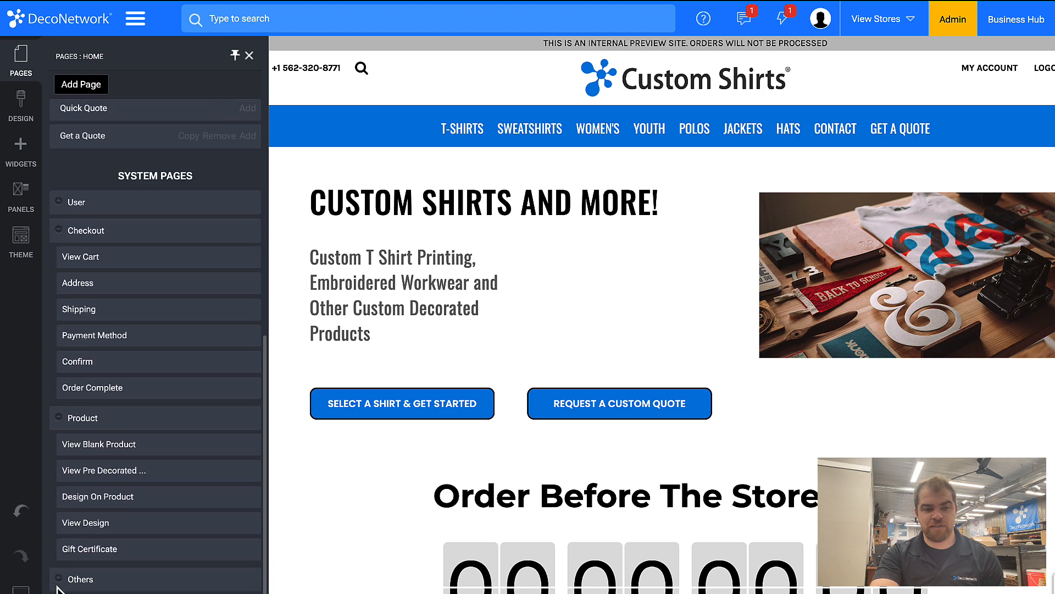
pyautogui.click(59, 586)
pyautogui.scroll(-3, 59, 587)
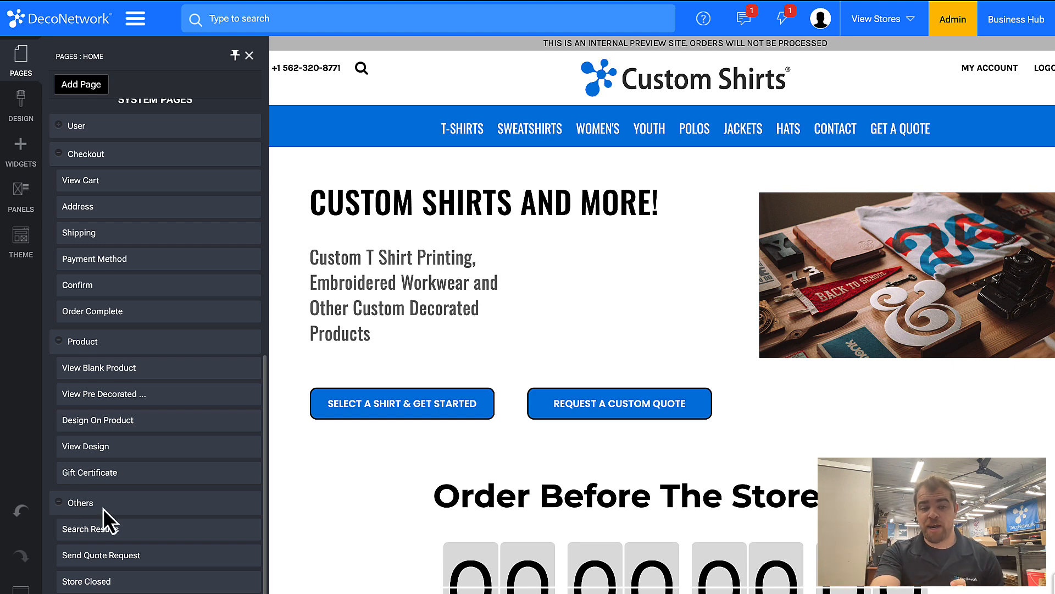
pyautogui.click(87, 581)
pyautogui.click(352, 149)
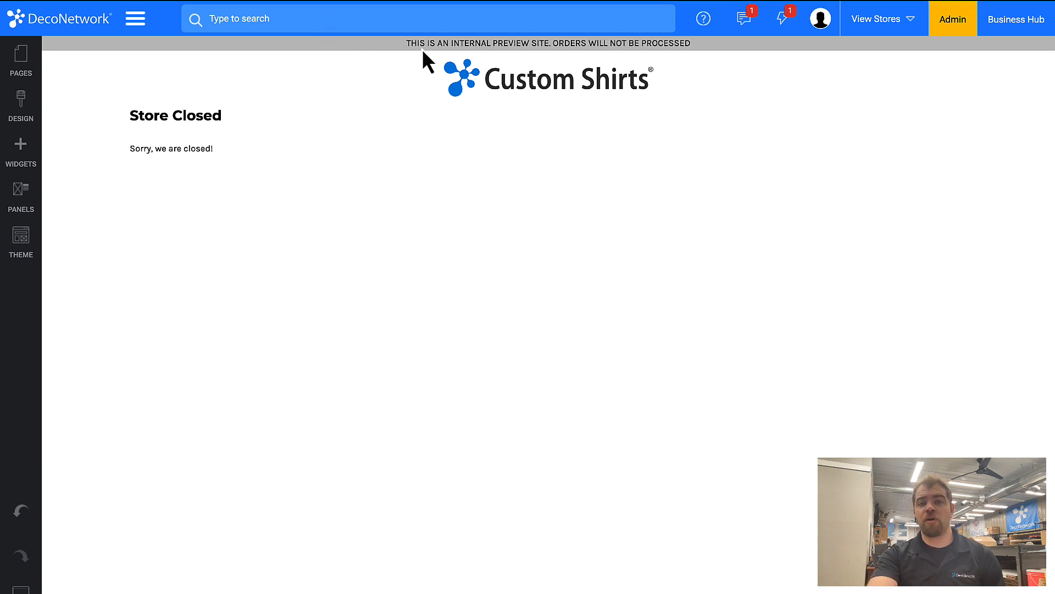
# Step: Open the help options to see the support resources and support tickets
pyautogui.click(700, 23)
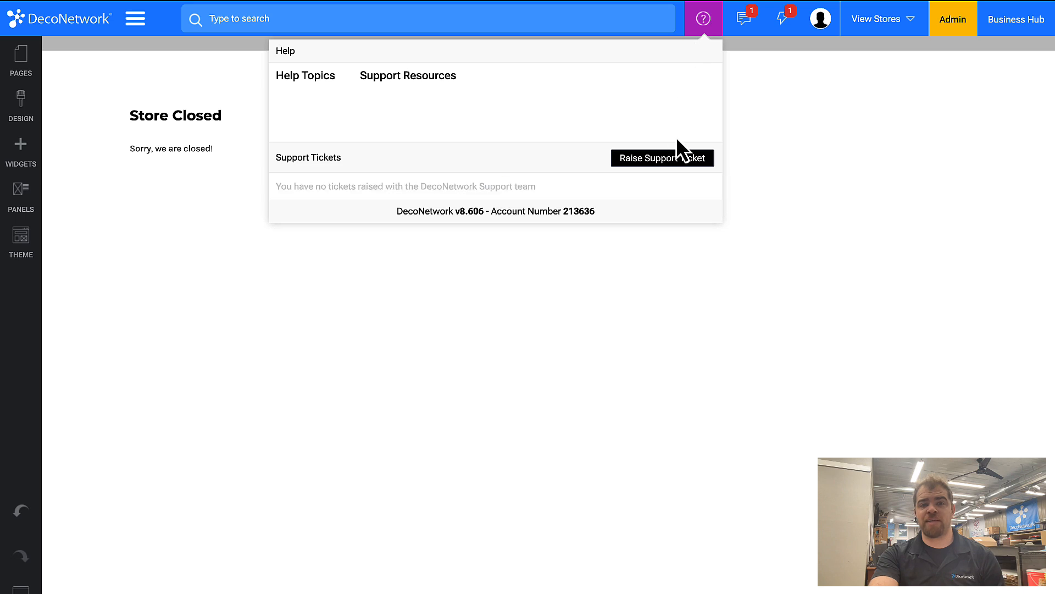